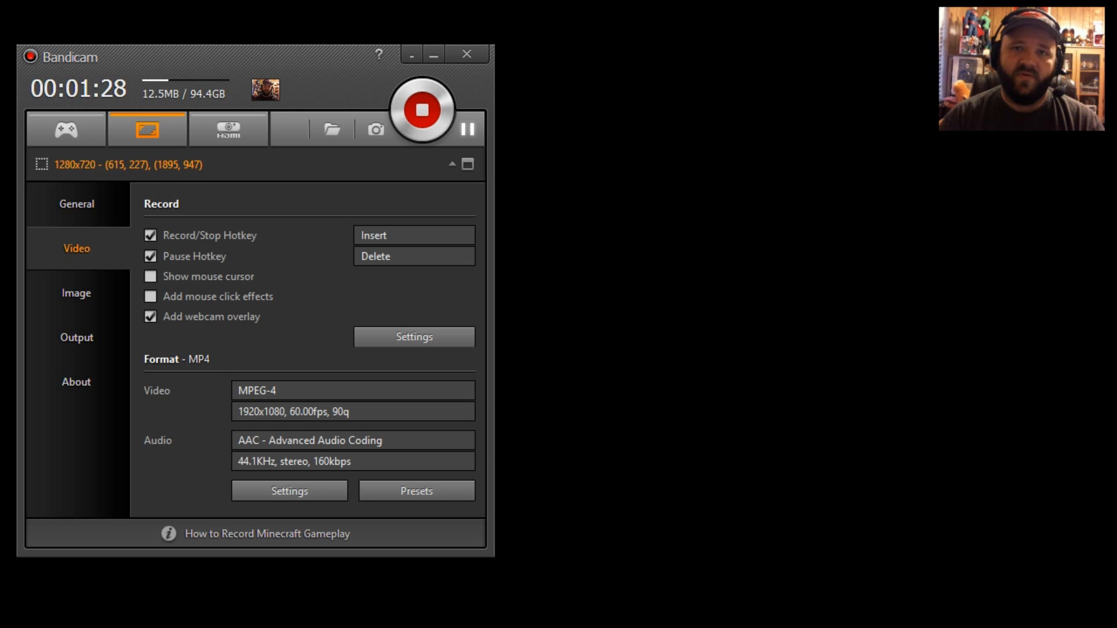
Review the webcam, logo, mouse effects, recording priority and sound options in the recording settings, and close them without saving
left_click(414, 337)
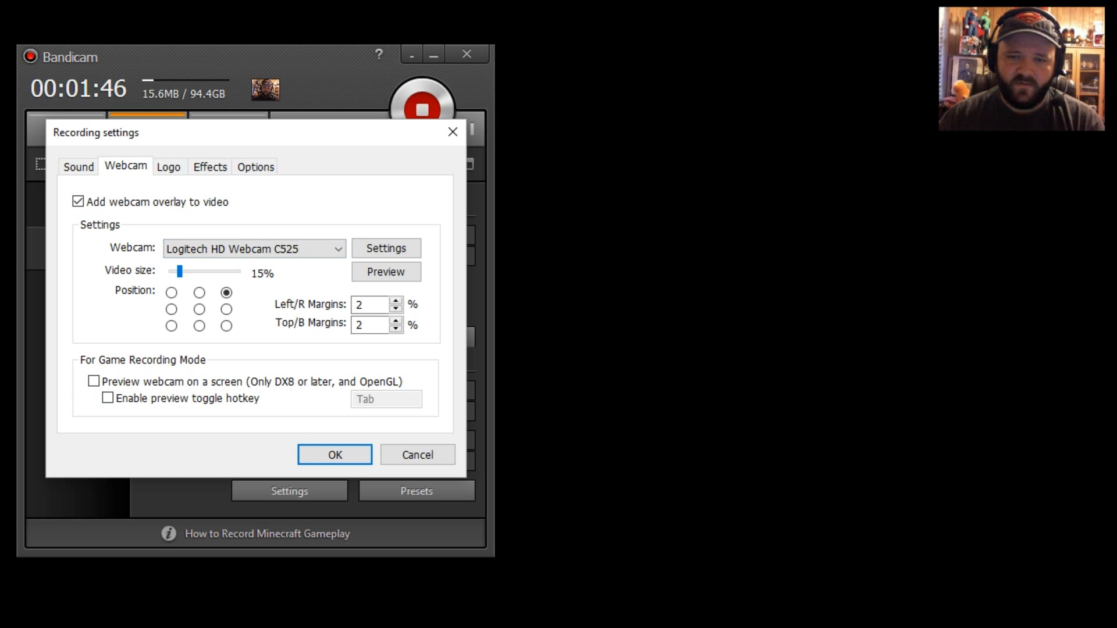
key("ctrl+Tab")
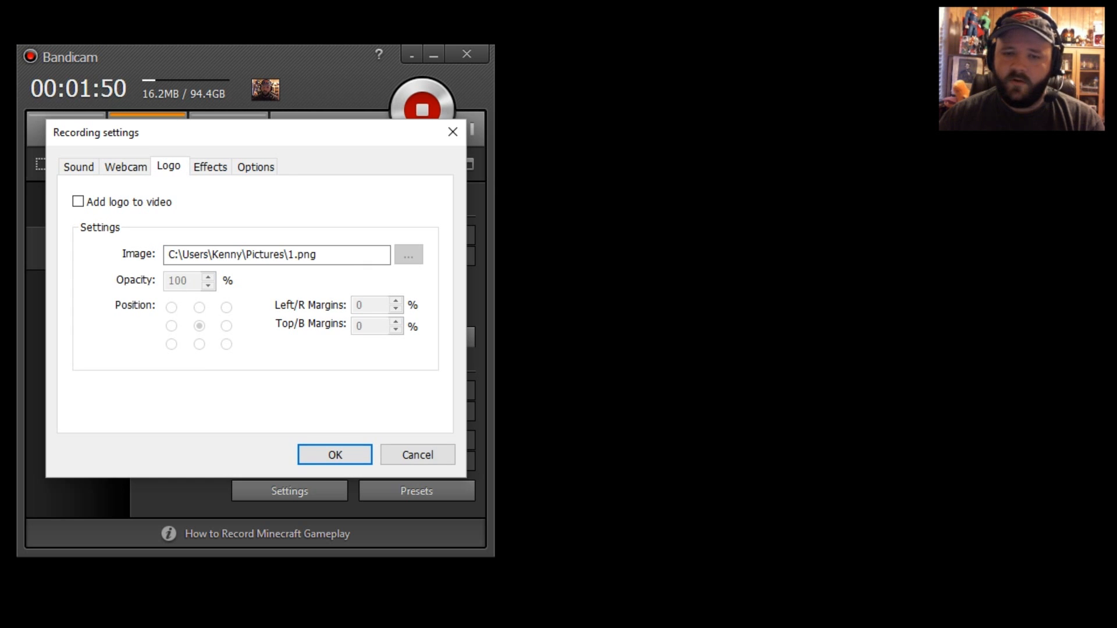
left_click(78, 201)
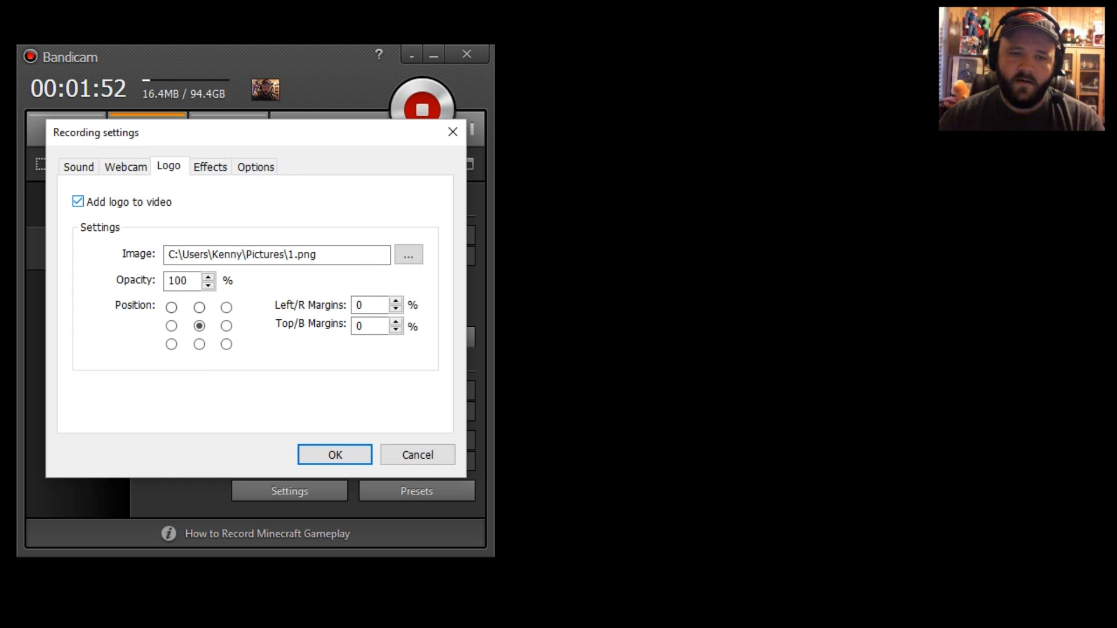
key("space")
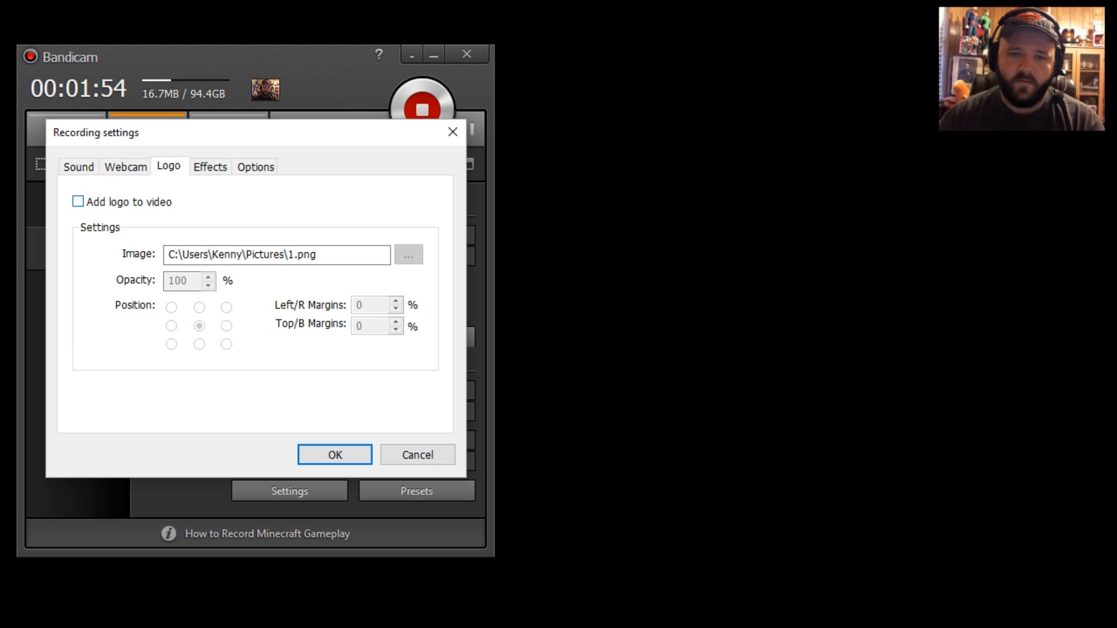
key("ctrl+Tab")
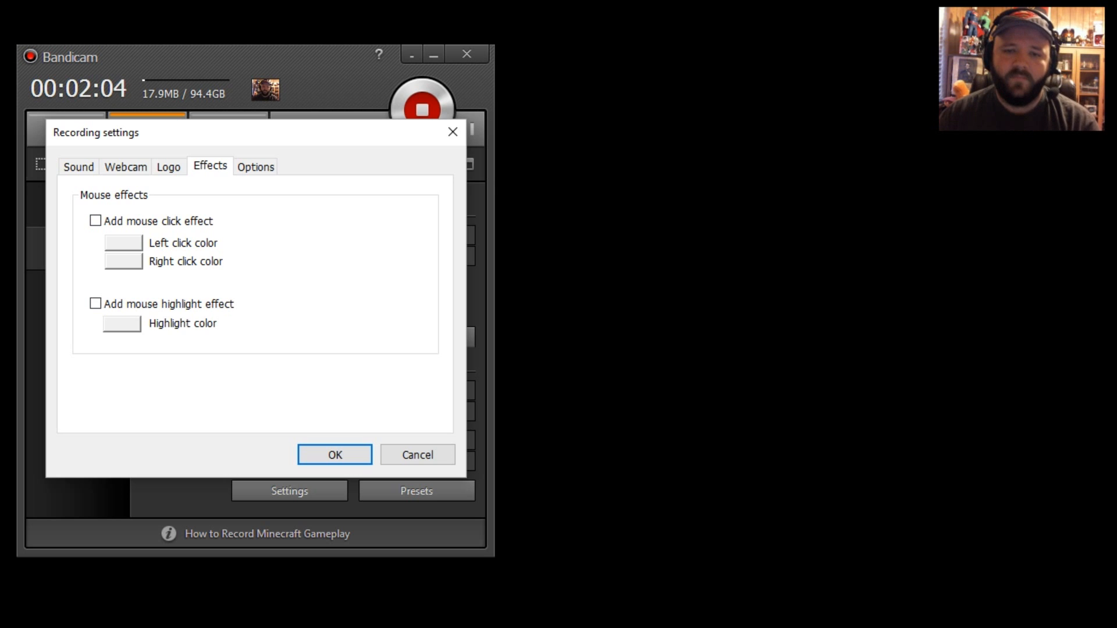
key("ctrl+Tab")
key("Tab")
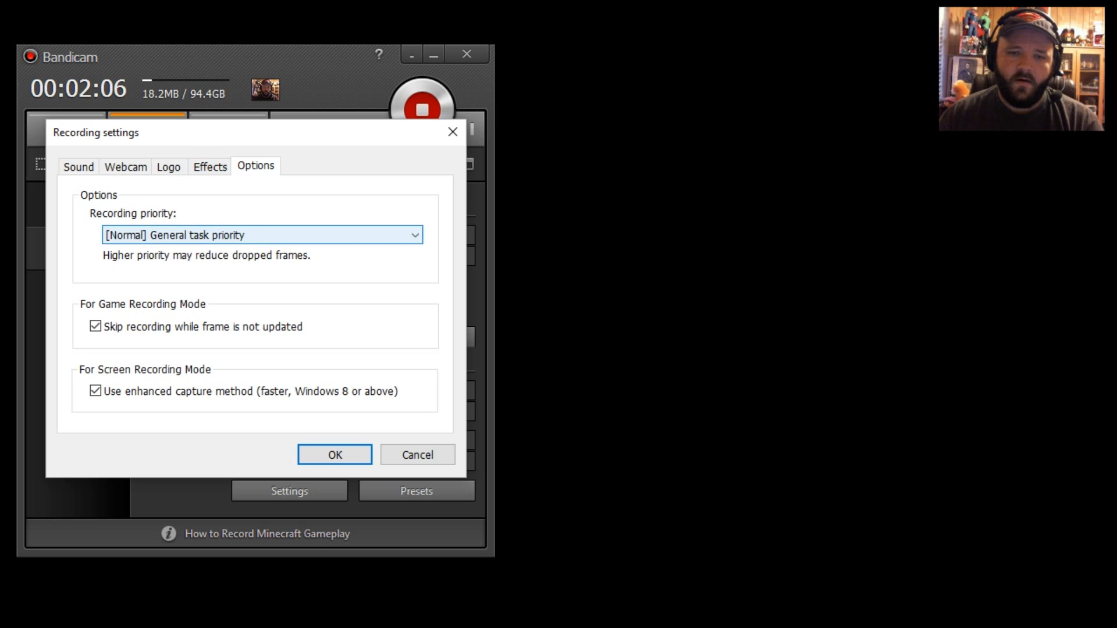
key("alt+Down")
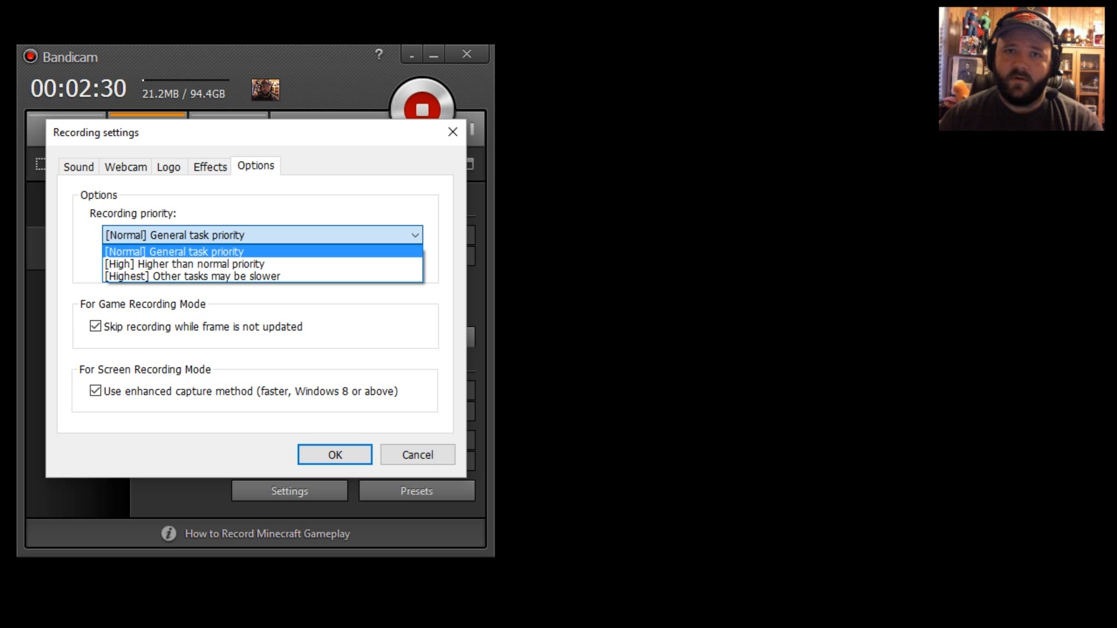
key("Return")
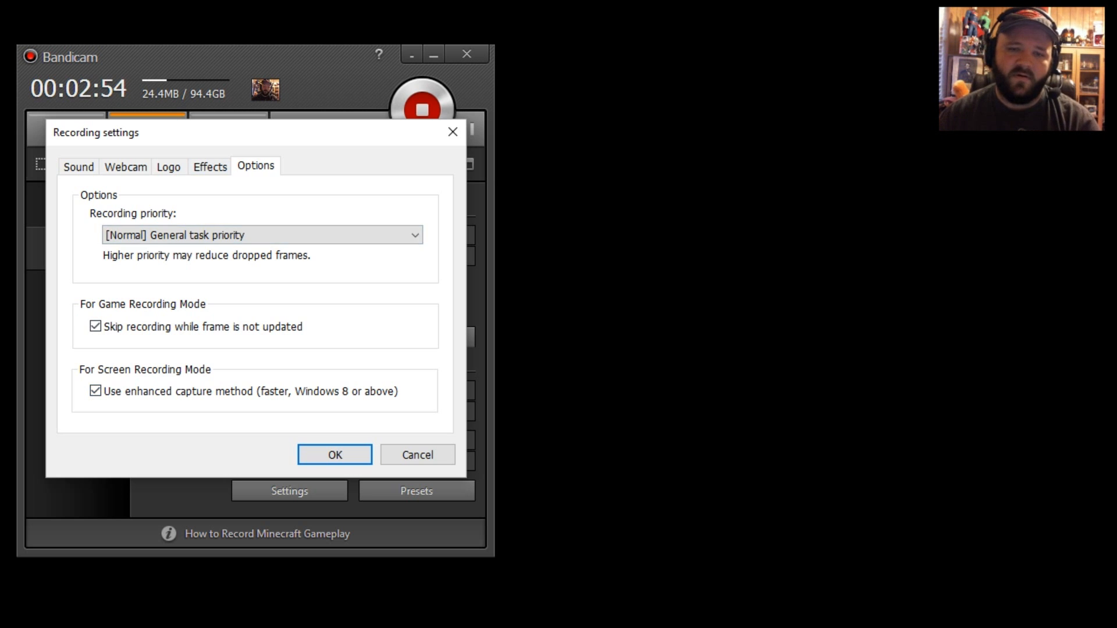
left_click(79, 167)
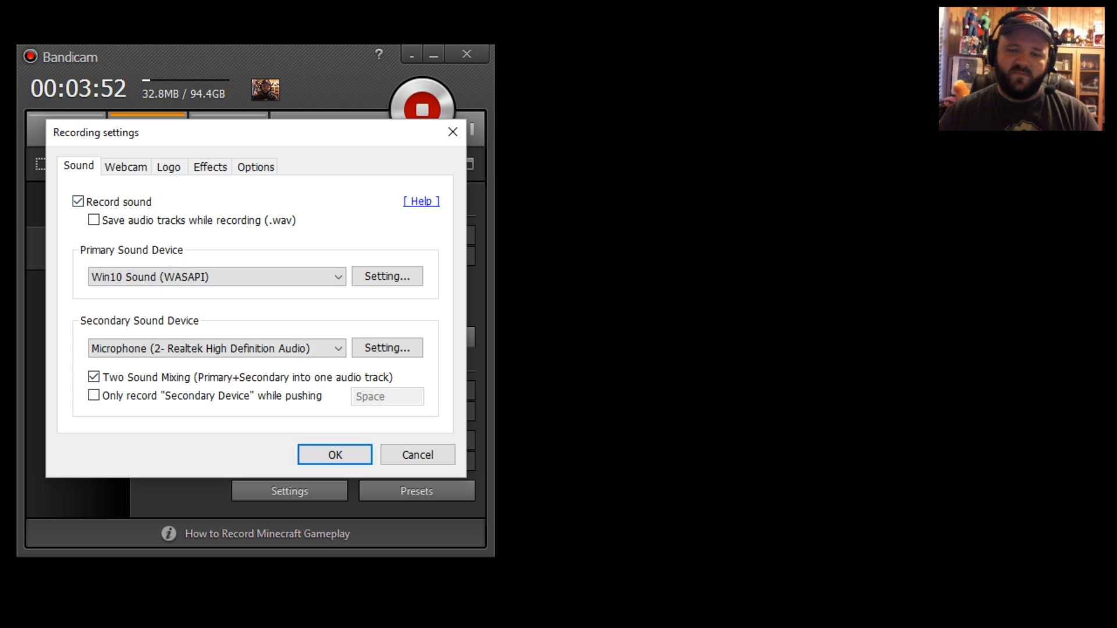
left_click(417, 455)
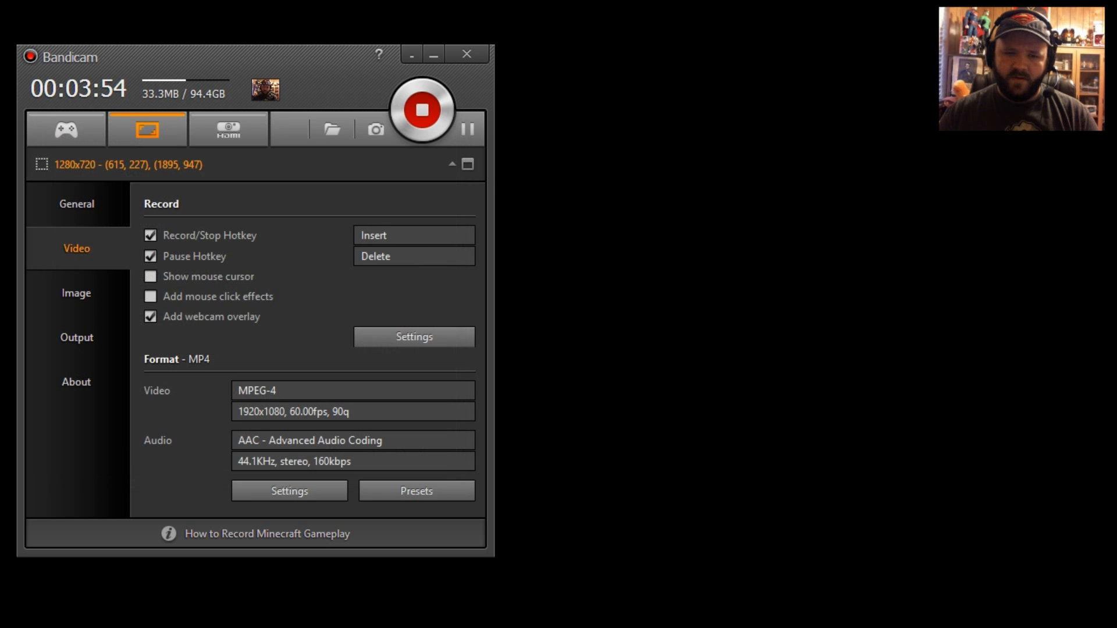
Enable the shutter sound for image captures
left_click(76, 293)
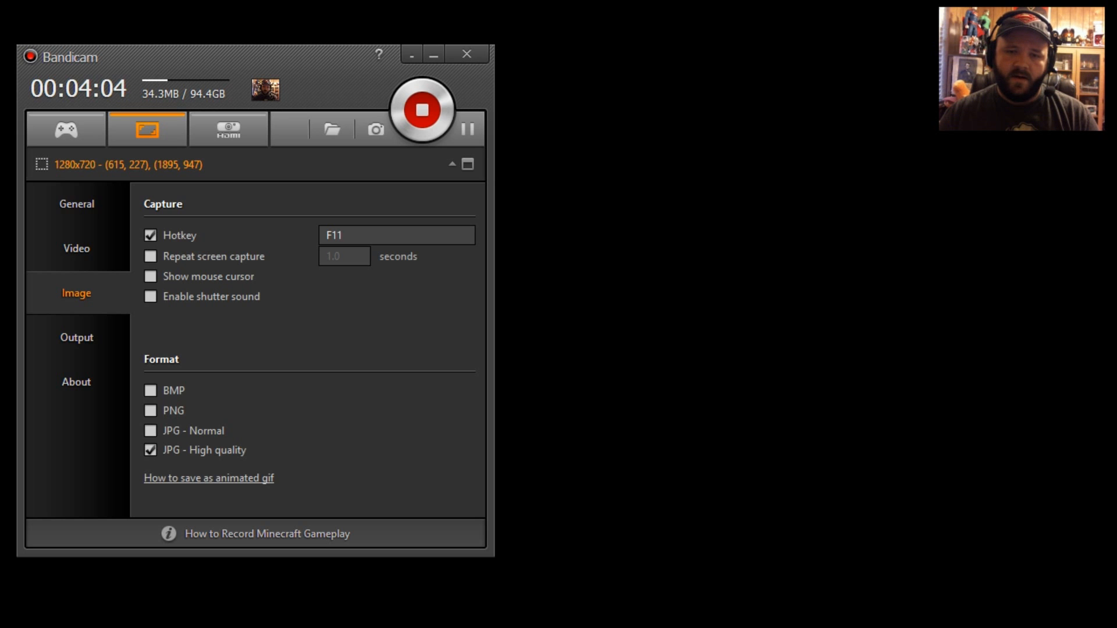
left_click(150, 296)
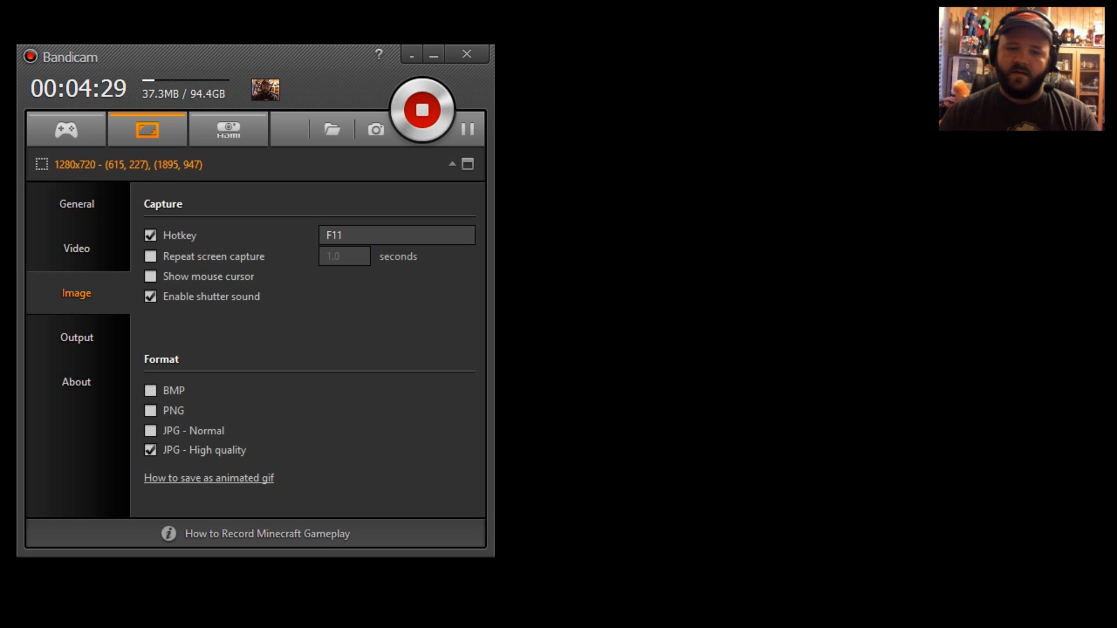
left_click(77, 338)
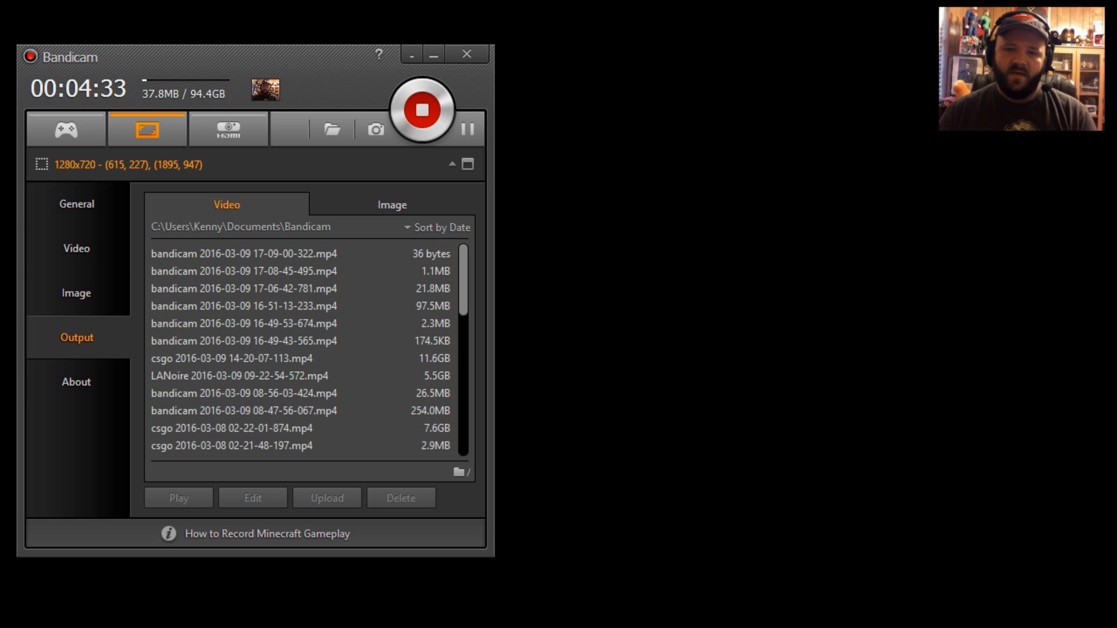
left_click(392, 205)
left_click(226, 204)
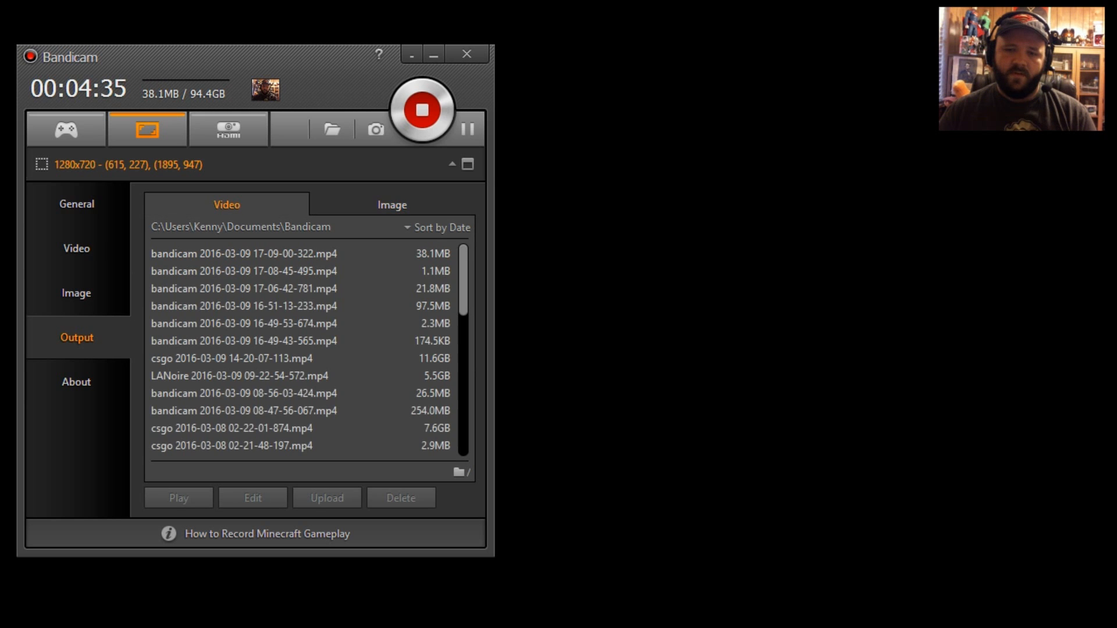
left_click(244, 324)
left_click(244, 375)
left_click(245, 393)
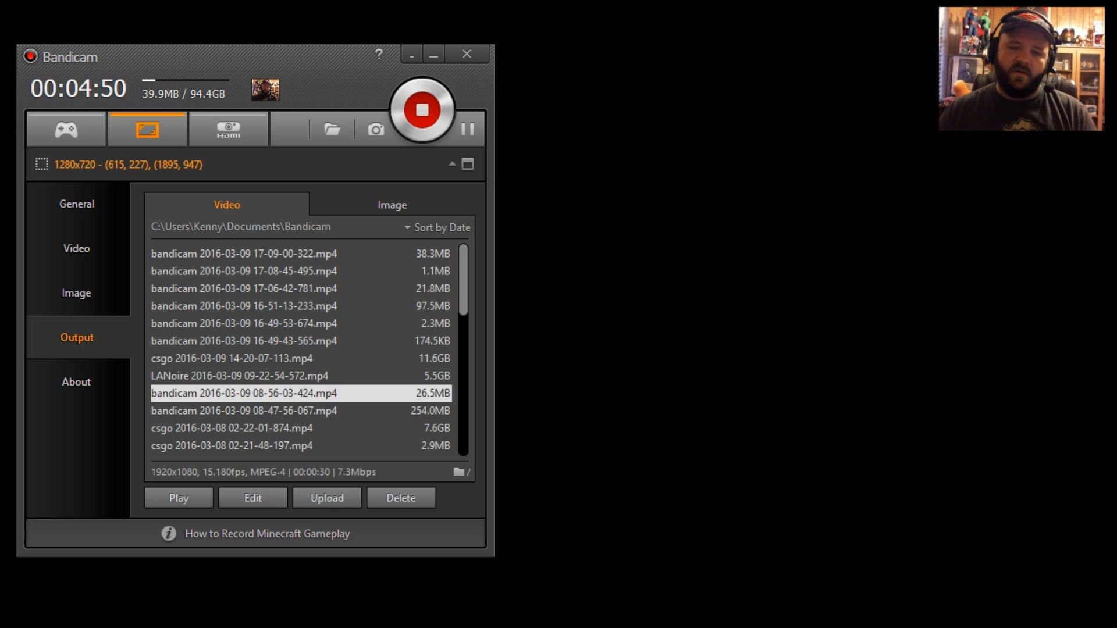
Review the general options and the Auto Complete Recording choices, declining any change of recording mode
left_click(77, 204)
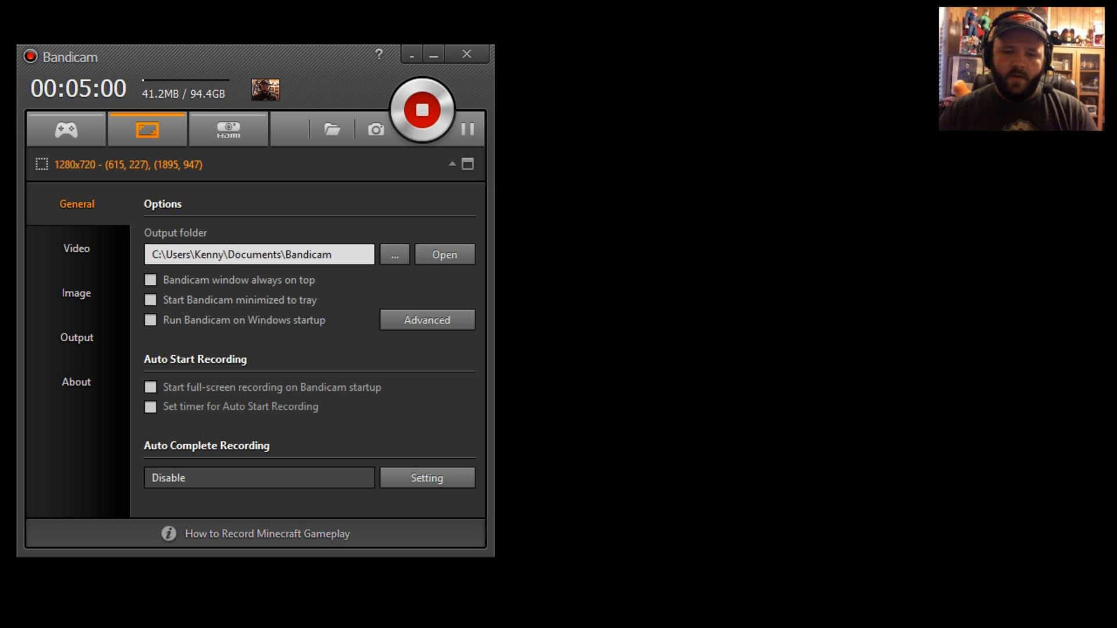
left_click(427, 478)
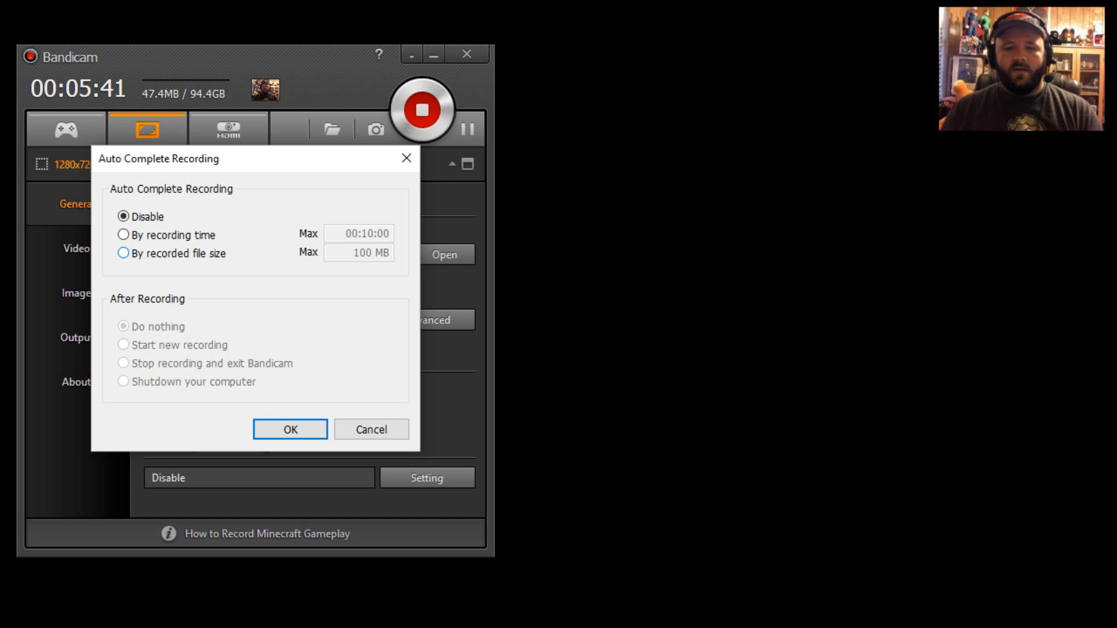
left_click(406, 158)
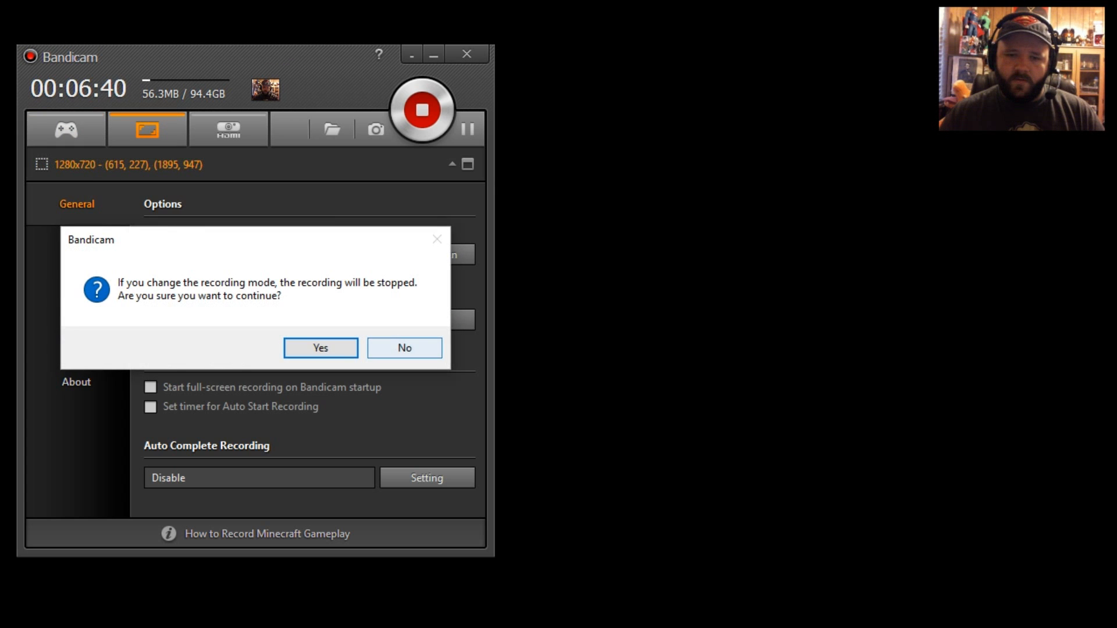
left_click(404, 348)
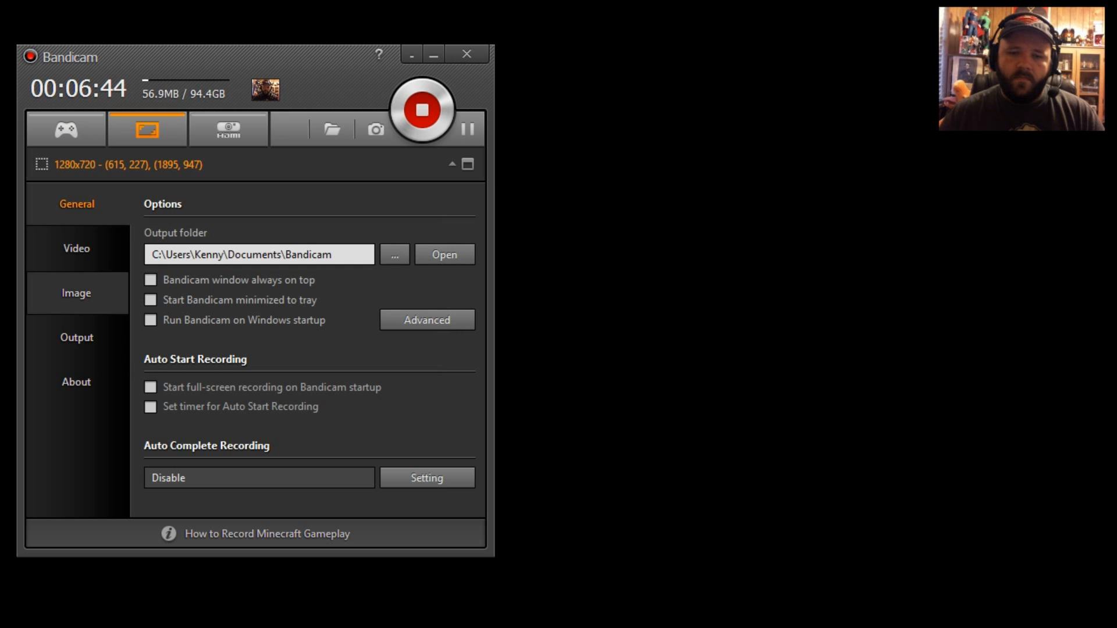
Set the MP4 video format's frame rate to 30 FPS, leaving the quality at 90
left_click(76, 248)
left_click(289, 491)
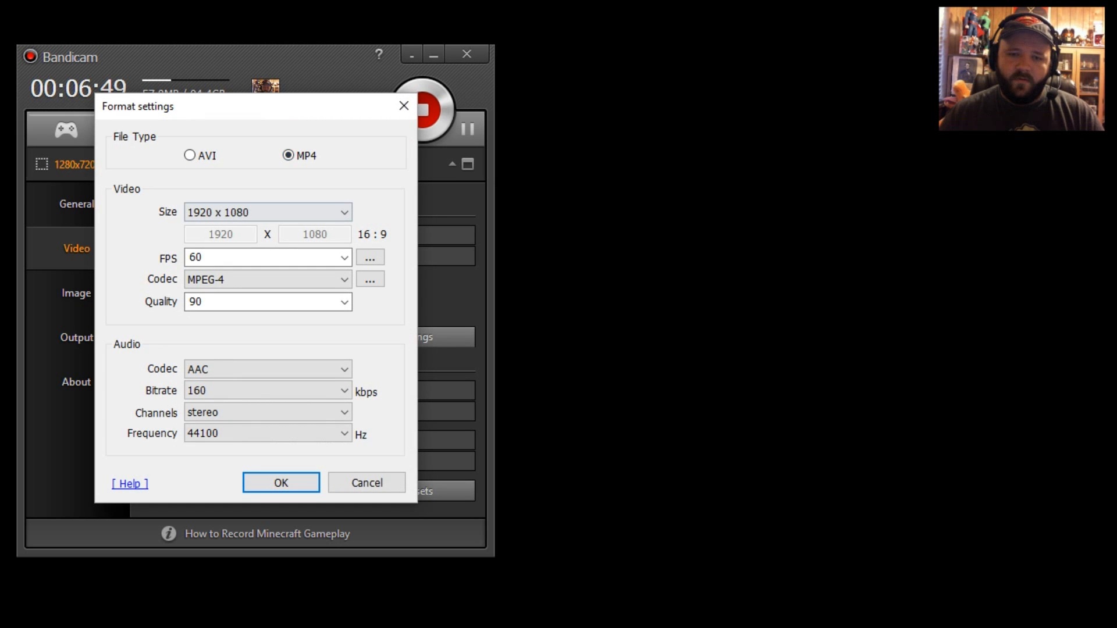
left_click(345, 257)
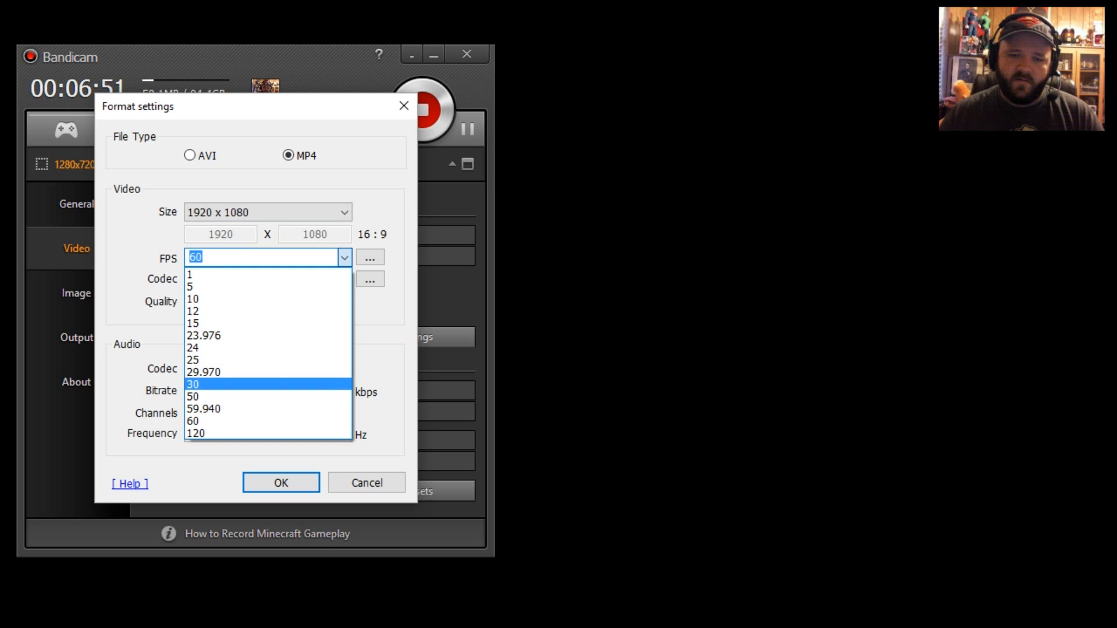
left_click(193, 384)
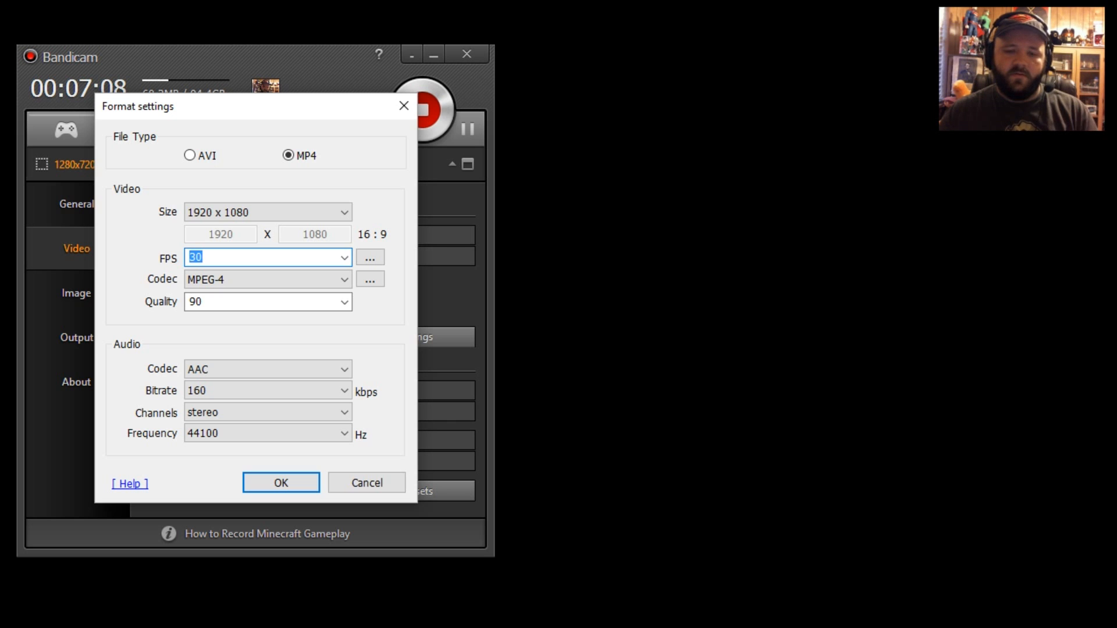
left_click(345, 302)
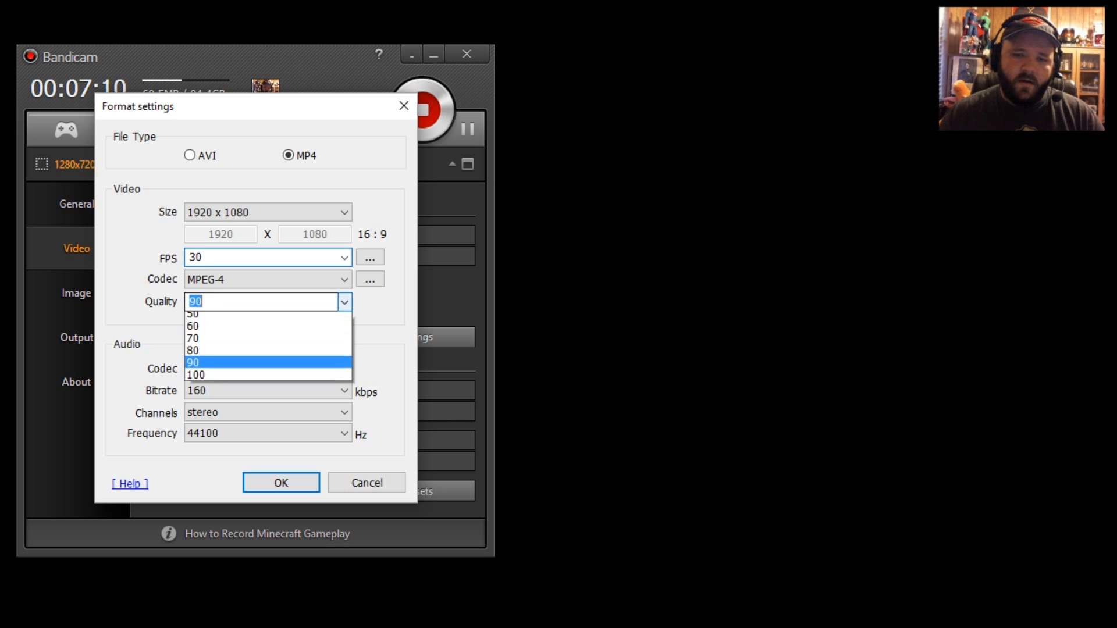
left_click(250, 414)
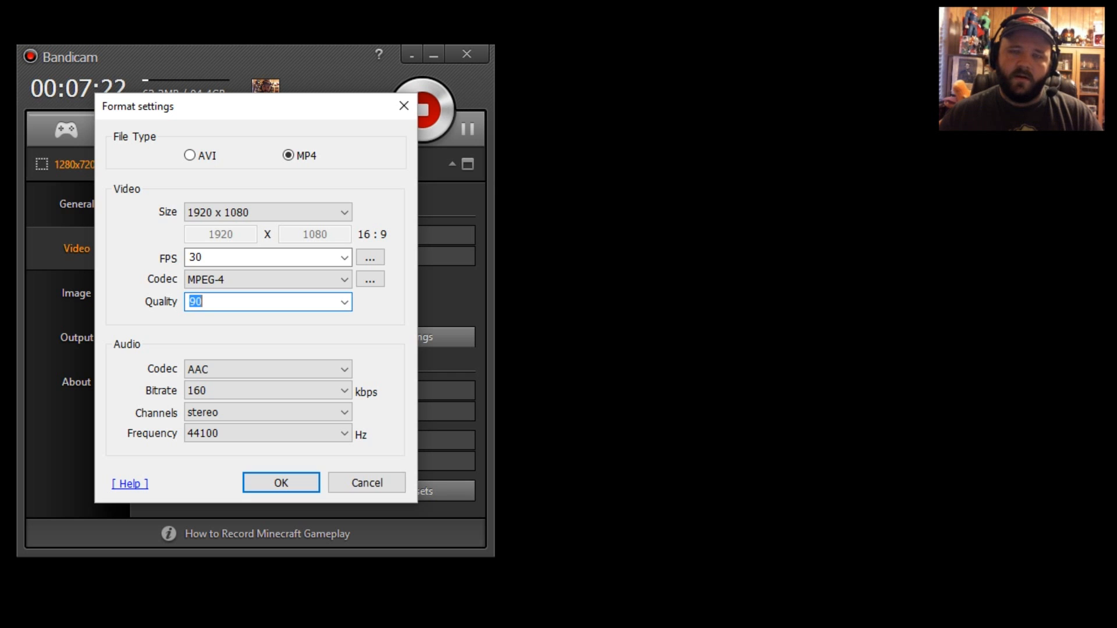
left_click(281, 482)
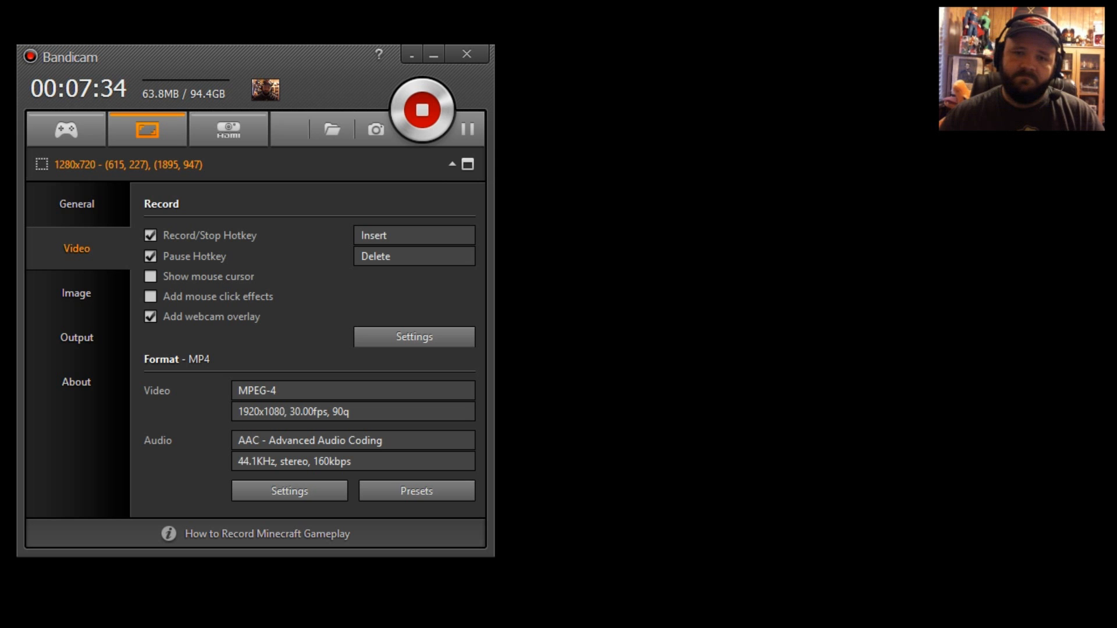
left_click_drag(255, 54, 298, 47)
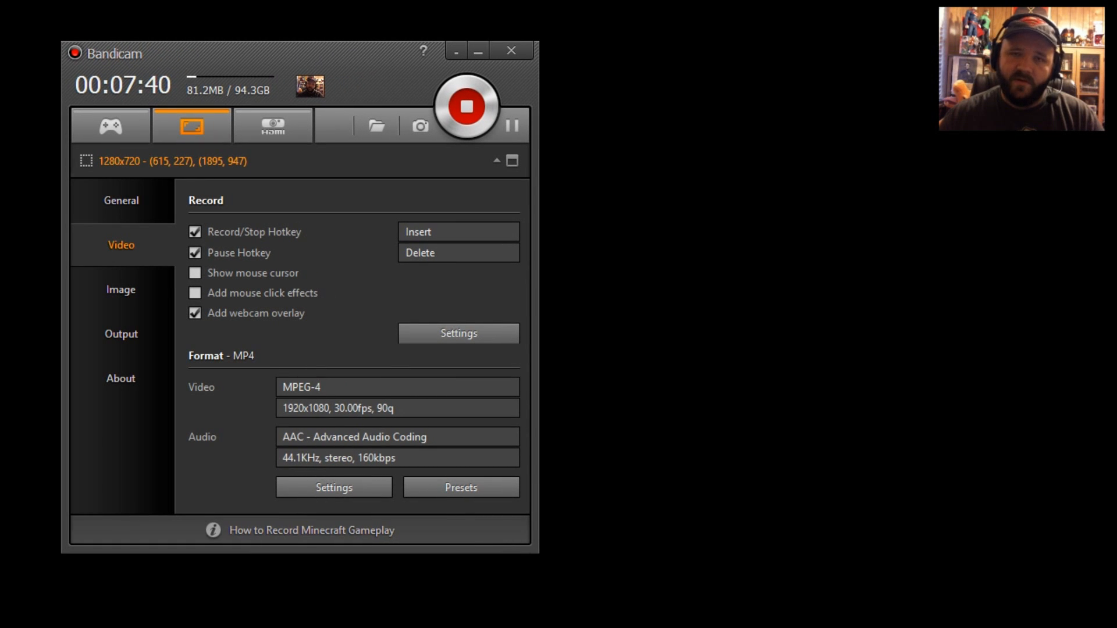